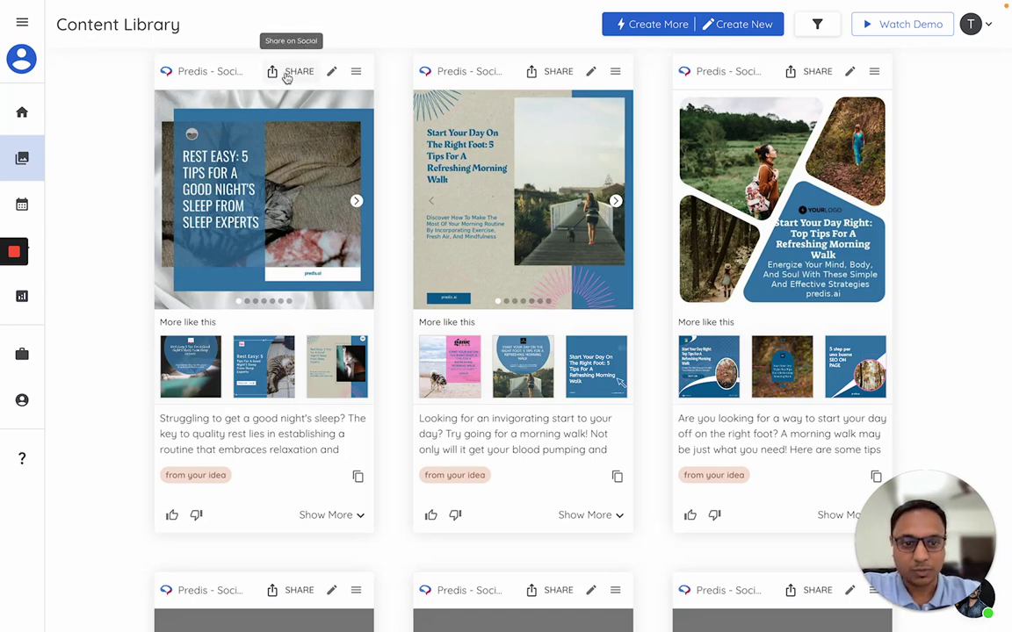
Open the sleep-tips post's publishing preview and check its publish date without changing it
{"action": "left_click", "coordinate": [289, 74]}
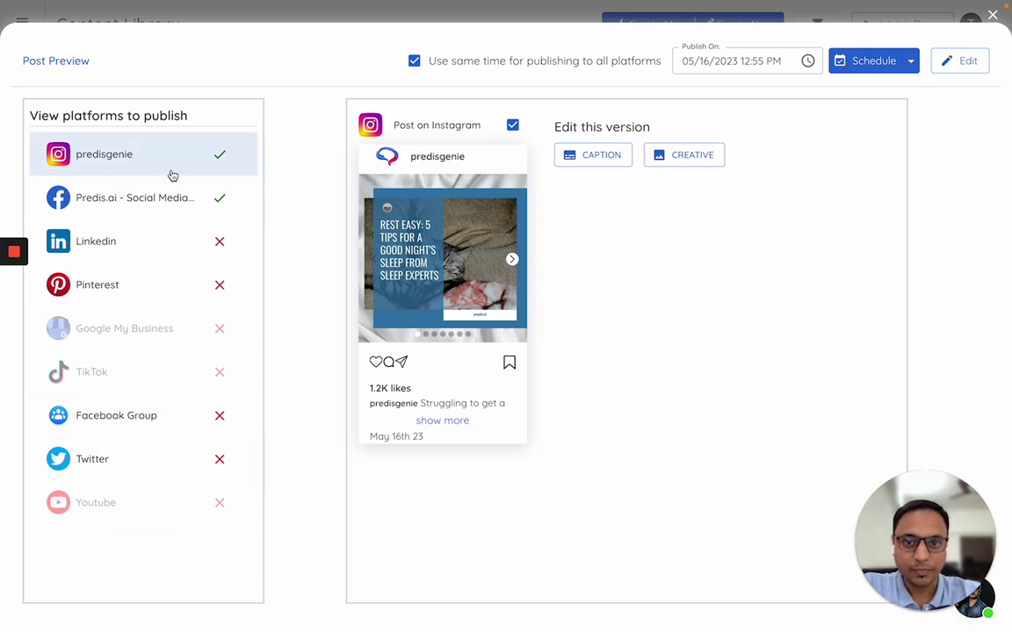
{"action": "left_click", "coordinate": [707, 61]}
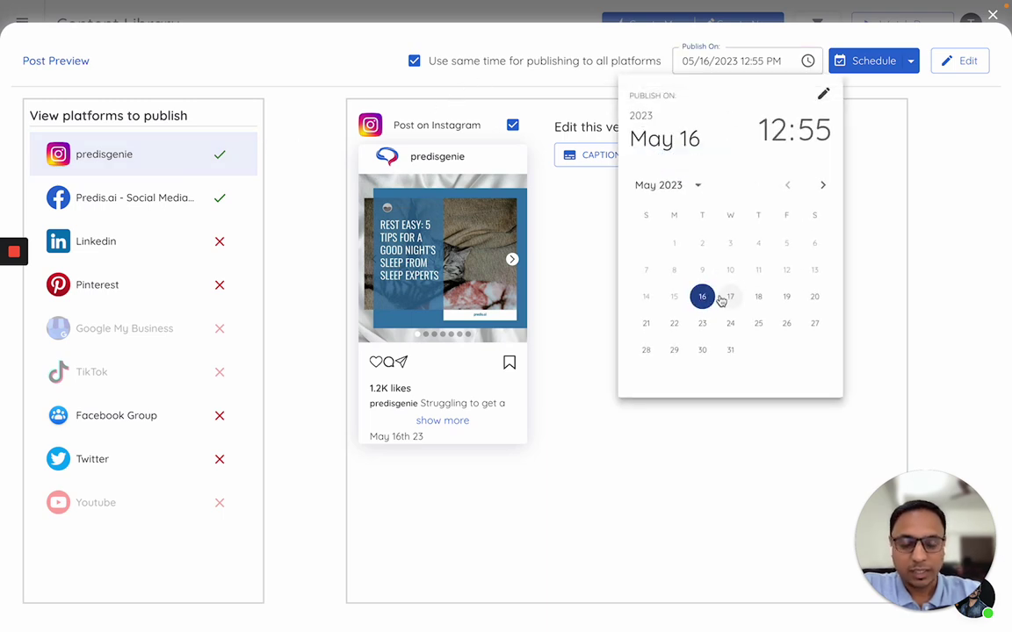
{"action": "left_click", "coordinate": [873, 103]}
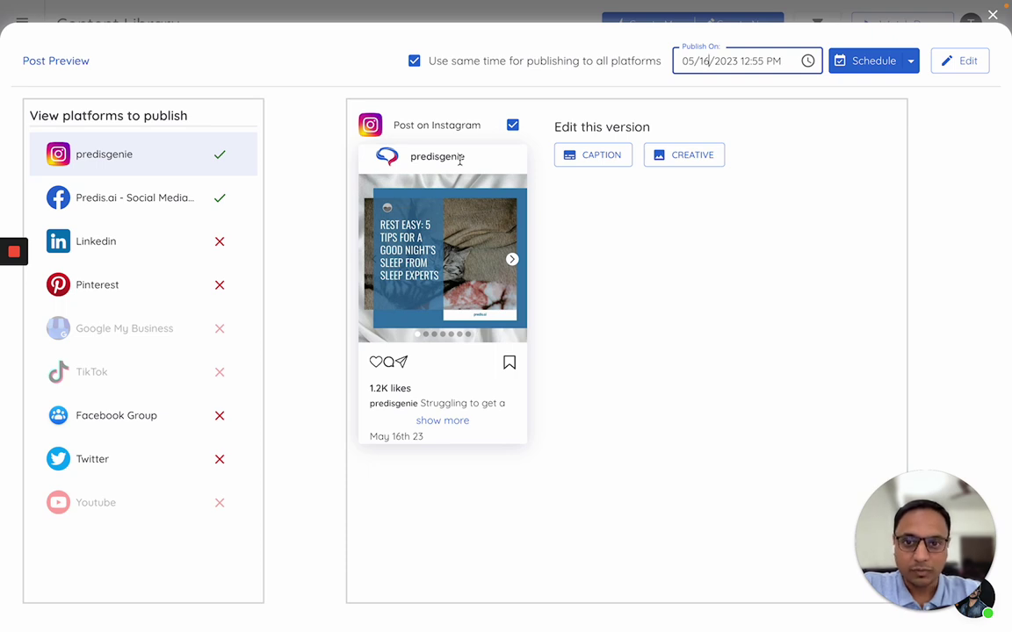
Switch between the Instagram and Facebook versions of the post, ending on Facebook
{"action": "left_click", "coordinate": [158, 202]}
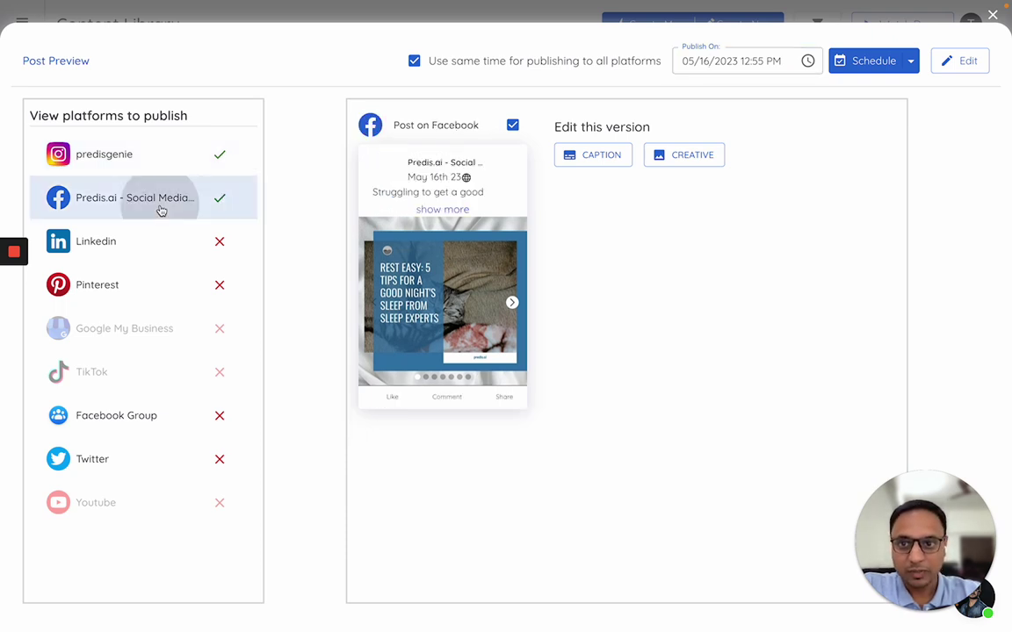
{"action": "left_click", "coordinate": [171, 156]}
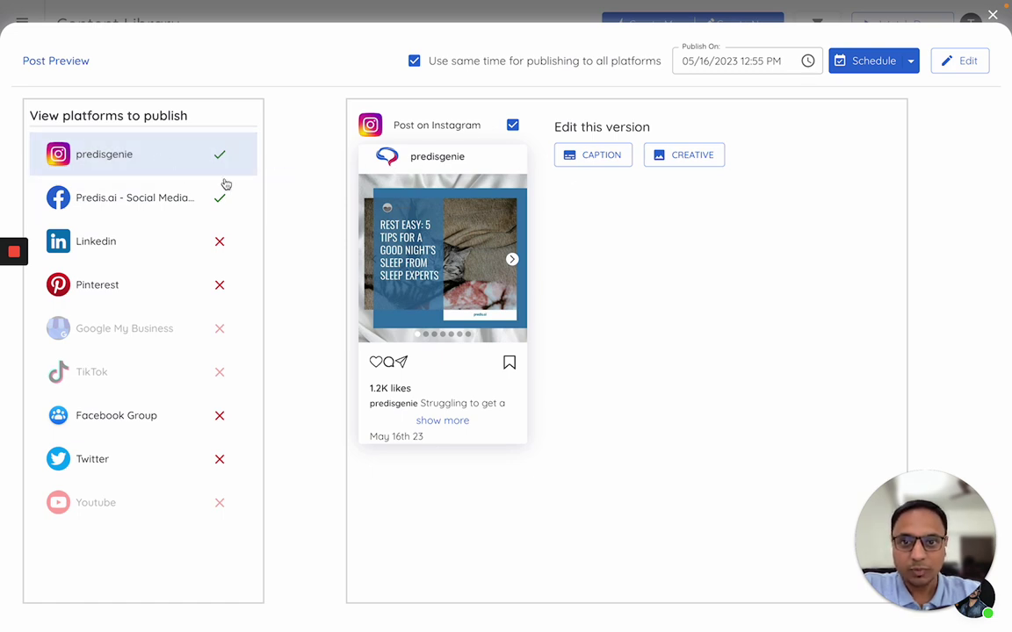
{"action": "left_click", "coordinate": [151, 201]}
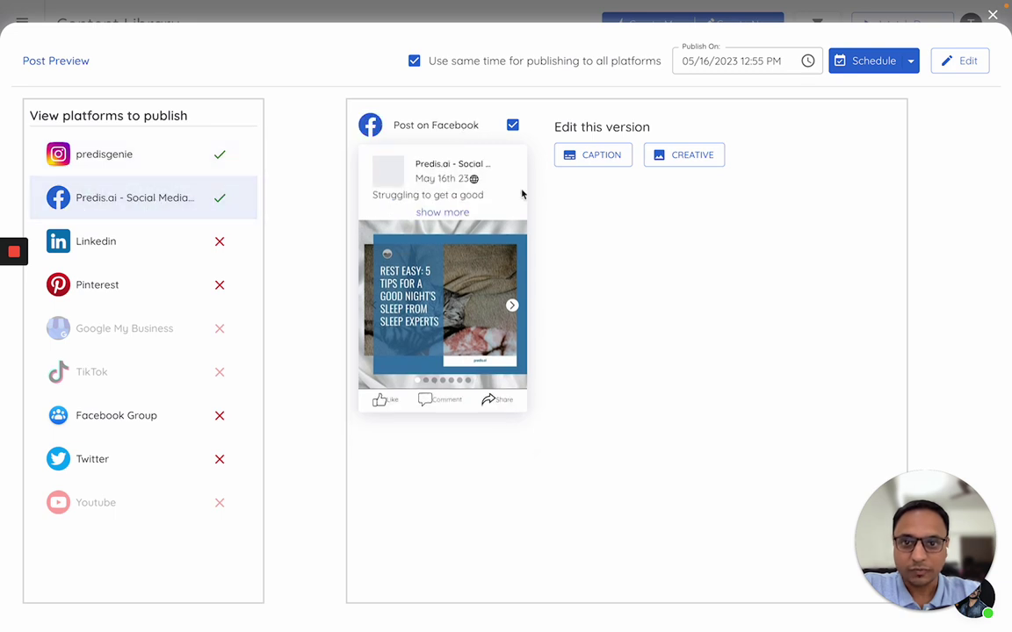
Append 'Making changes for Facebook' to the Facebook caption and save, then compare the Instagram caption
{"action": "left_click", "coordinate": [595, 157]}
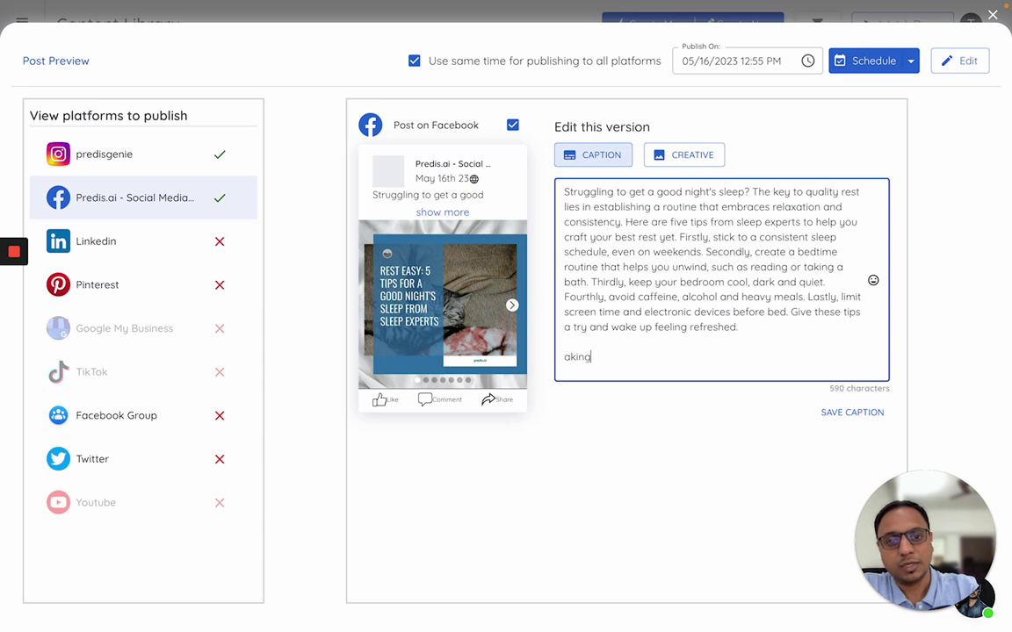
{"action": "key", "text": "ctrl+BackSpace"}
{"action": "type", "text": "Making changes for Facebook"}
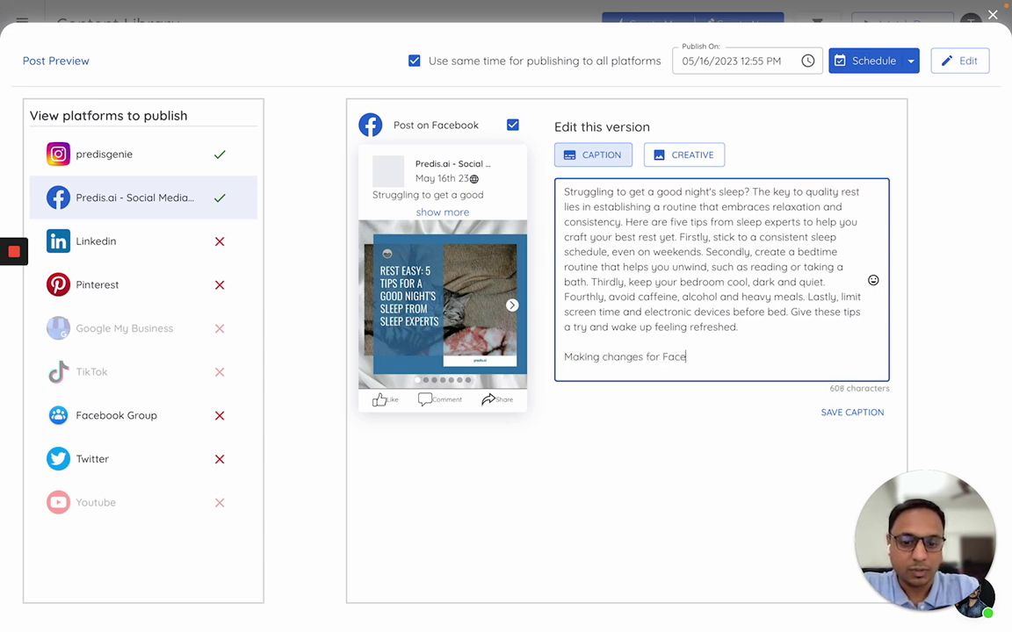
{"action": "left_click", "coordinate": [833, 417]}
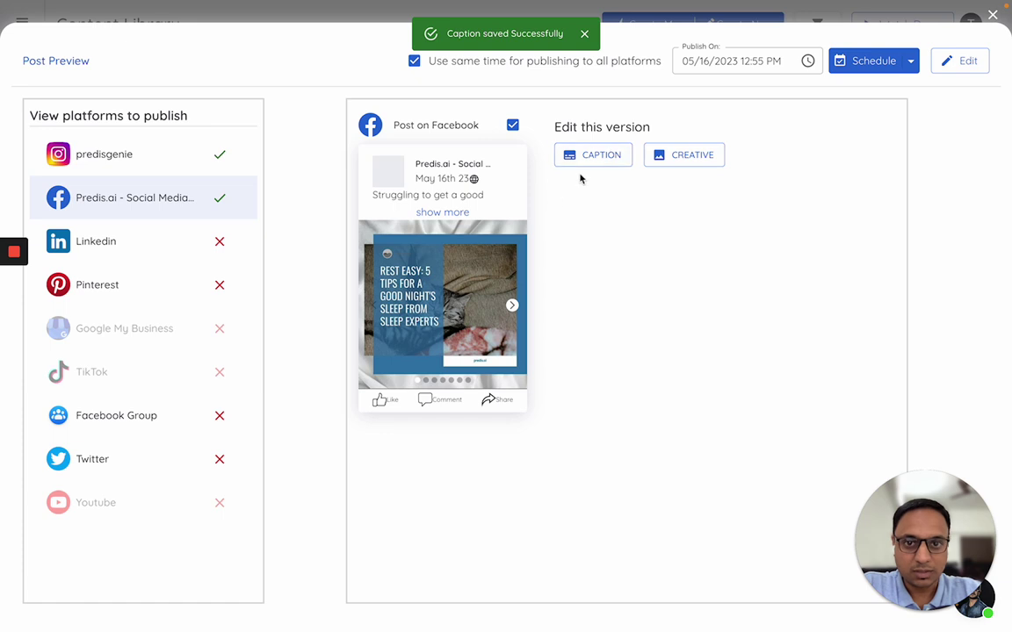
{"action": "left_click", "coordinate": [134, 160]}
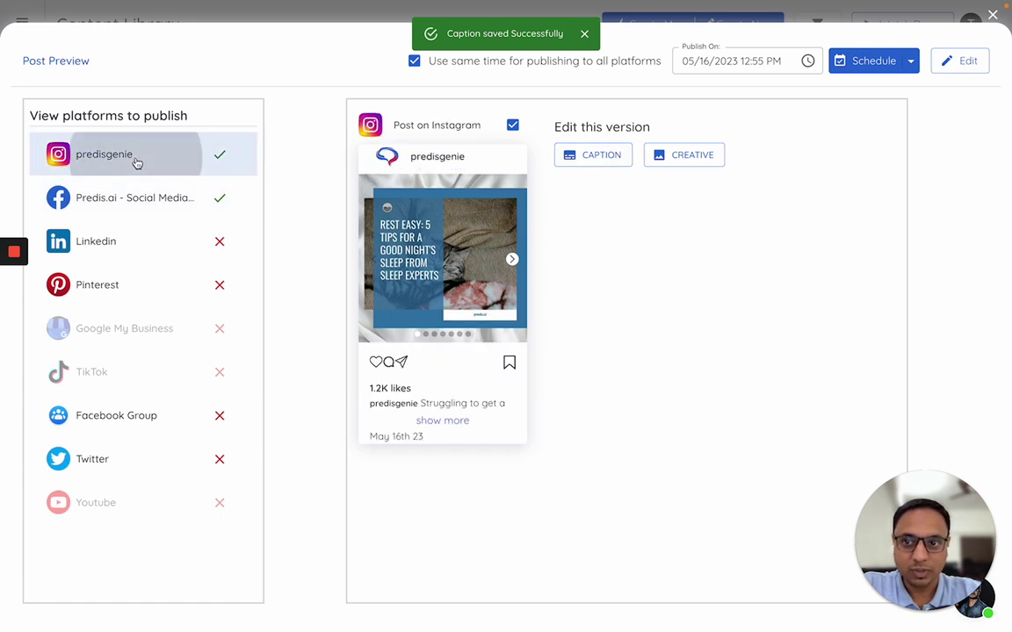
{"action": "left_click", "coordinate": [576, 159]}
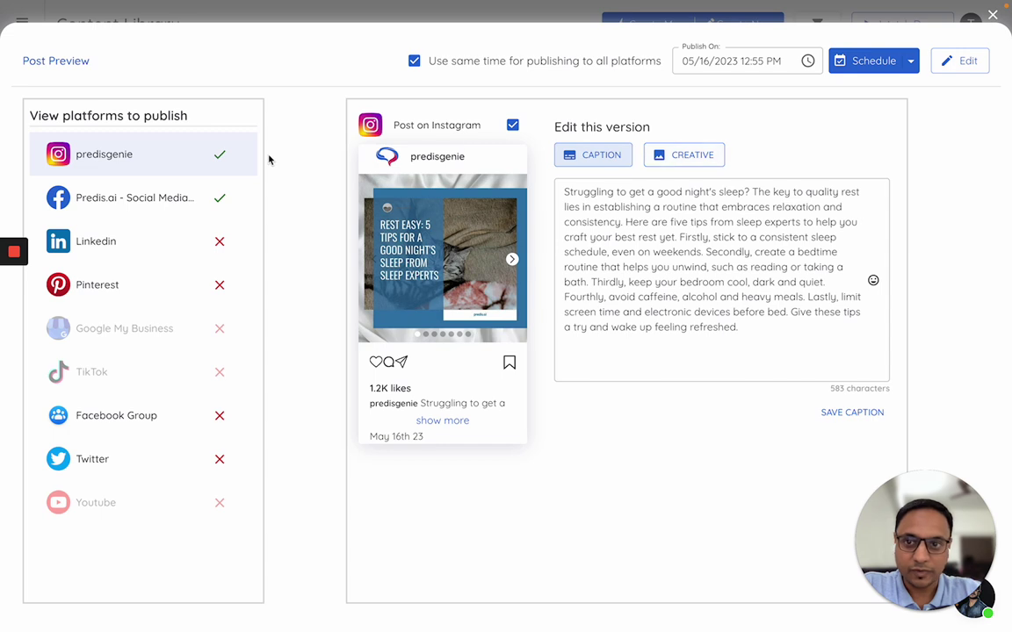
Uncheck Post on Facebook, then reselect the Facebook version and check it again
{"action": "left_click", "coordinate": [139, 202]}
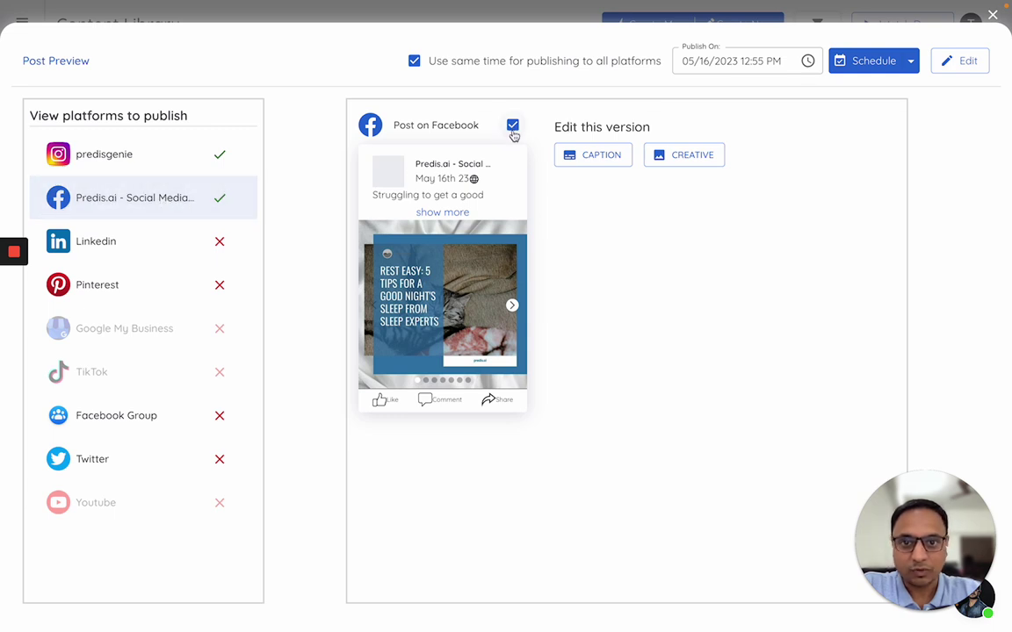
{"action": "left_click", "coordinate": [513, 127]}
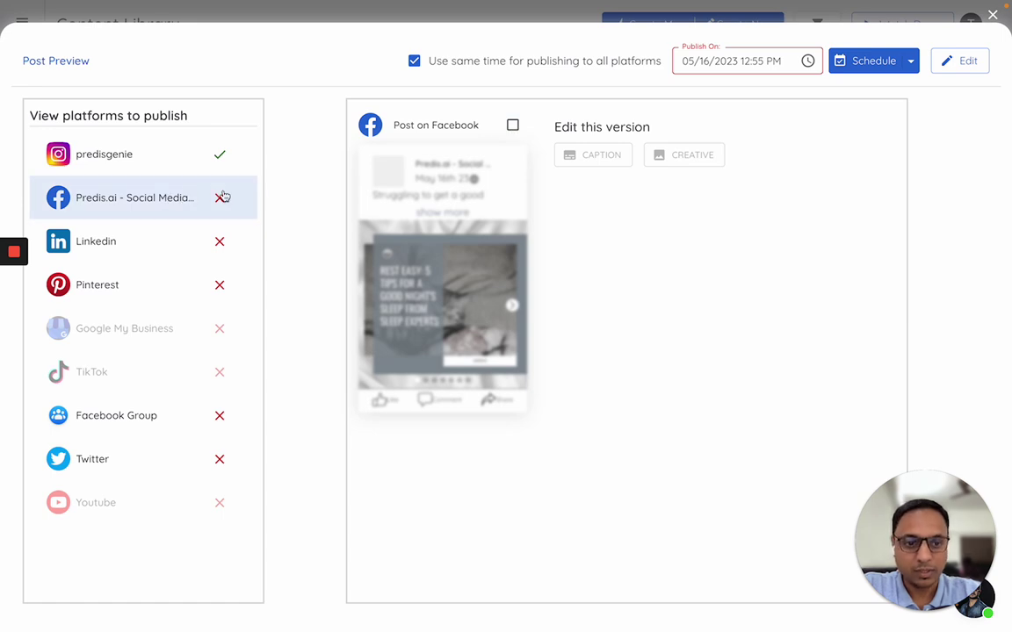
{"action": "left_click", "coordinate": [122, 163]}
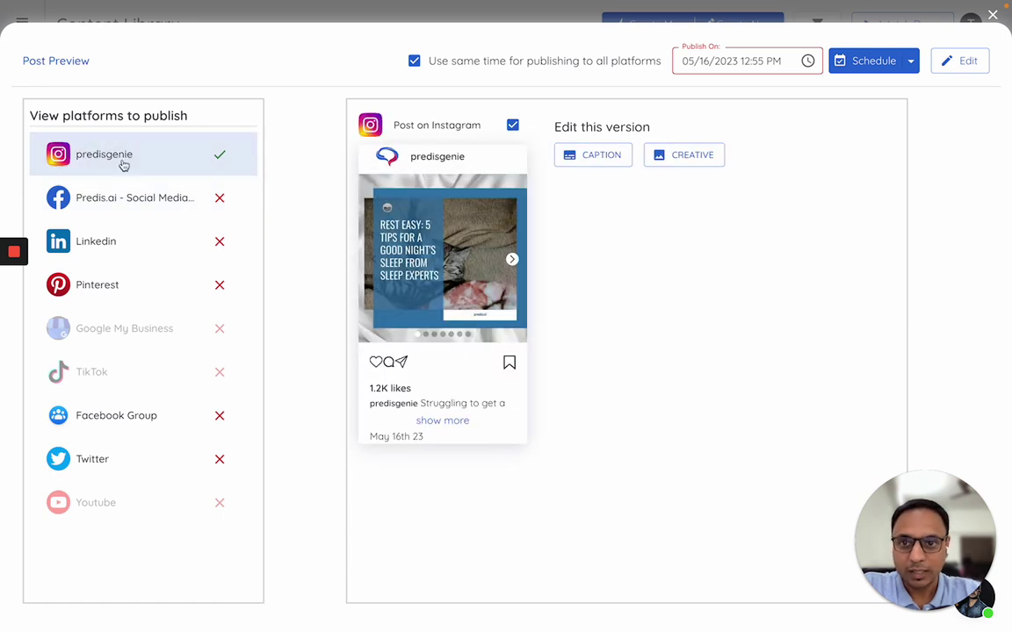
{"action": "left_click", "coordinate": [127, 205]}
{"action": "left_click", "coordinate": [513, 127]}
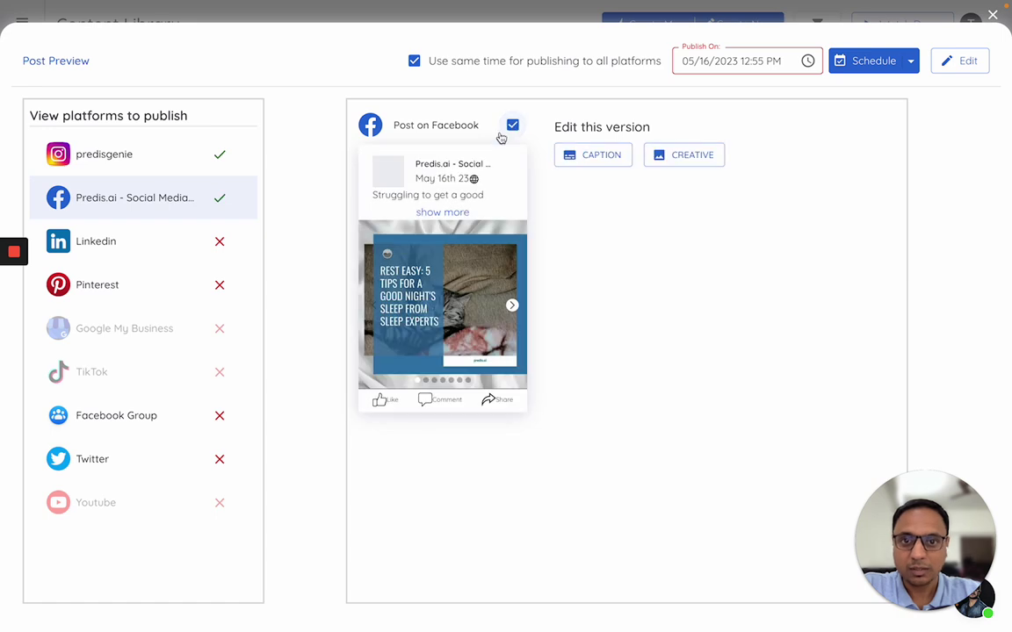
Check LinkedIn's link-account notice, then return to the predisgenie Instagram version of the carousel
{"action": "left_click", "coordinate": [121, 258]}
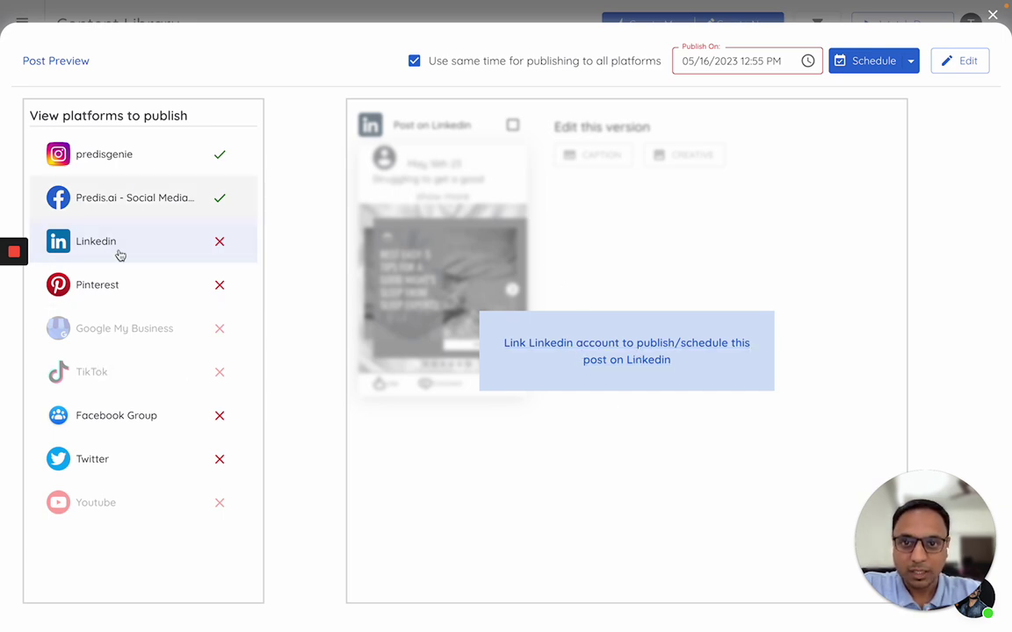
{"action": "mouse_move", "coordinate": [132, 344]}
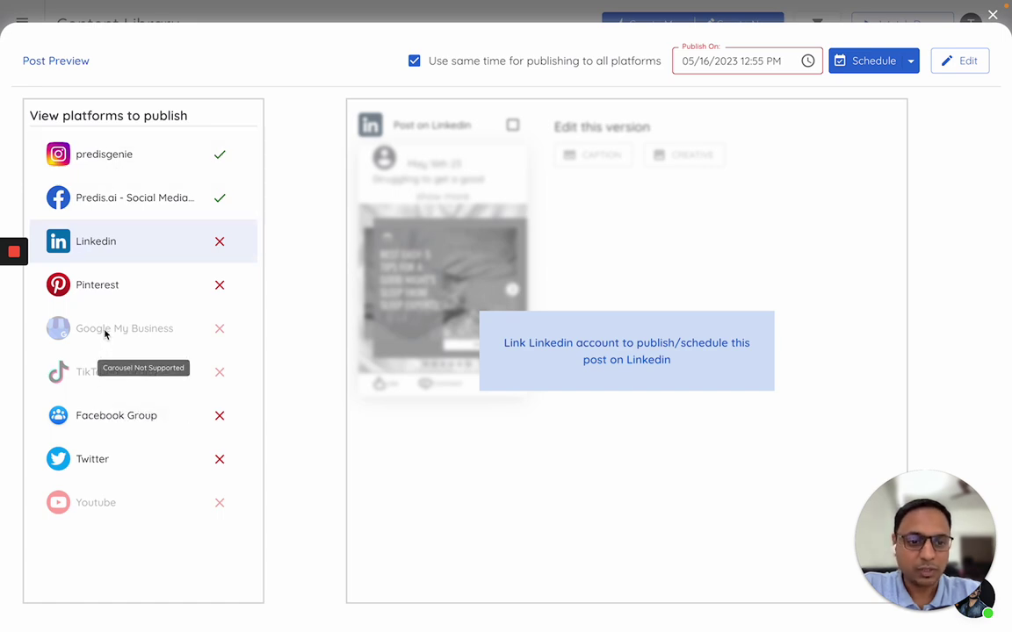
{"action": "left_click", "coordinate": [130, 156]}
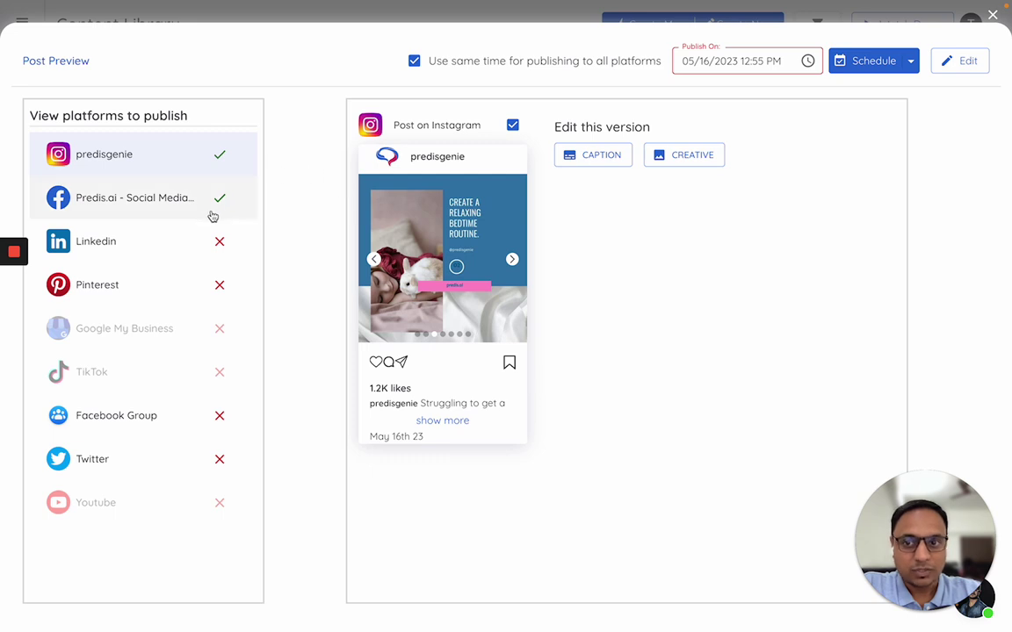
Set the publish date and time to May 17, 2023 at 3:55 PM
{"action": "left_click", "coordinate": [723, 61]}
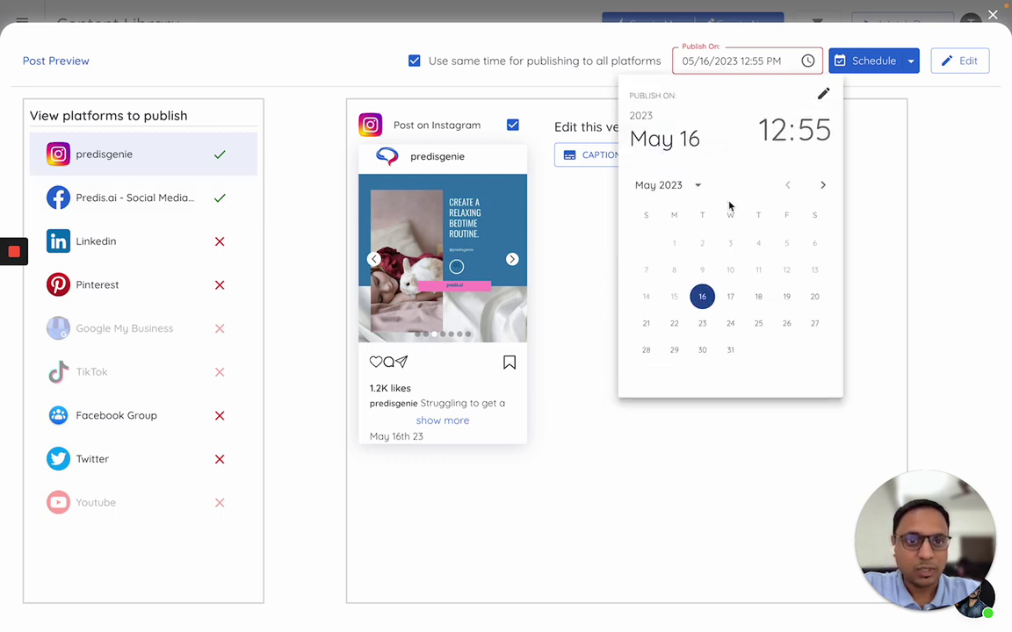
{"action": "left_click", "coordinate": [733, 298]}
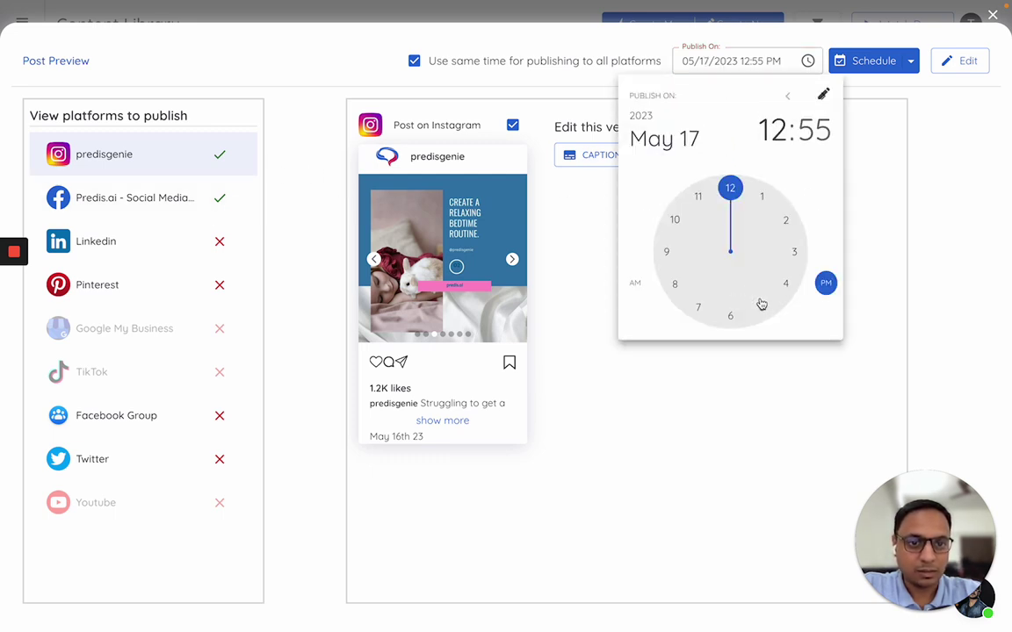
{"action": "left_click", "coordinate": [793, 258]}
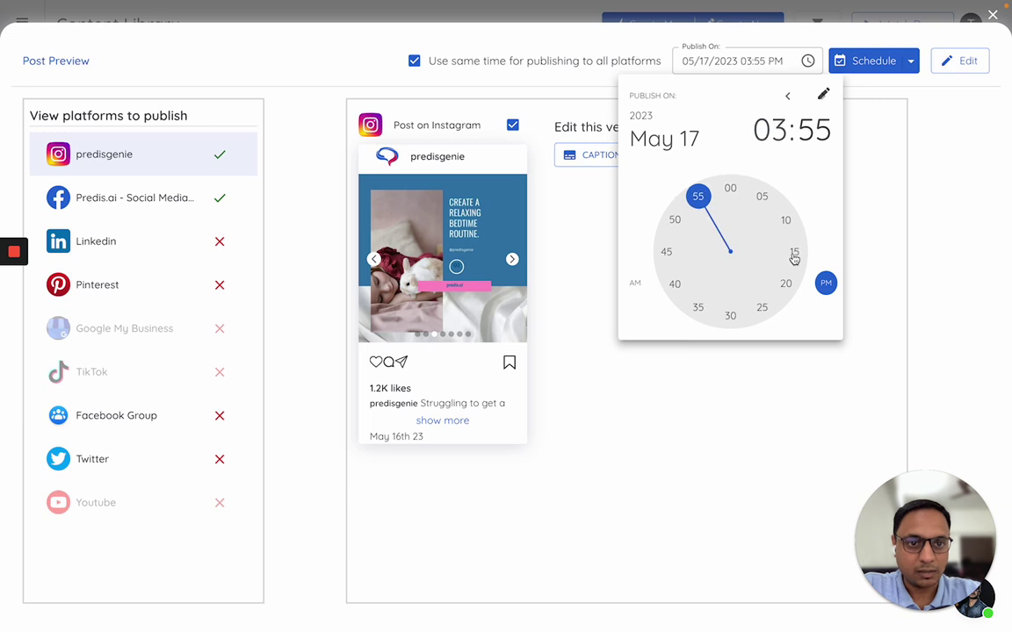
{"action": "left_click", "coordinate": [698, 197]}
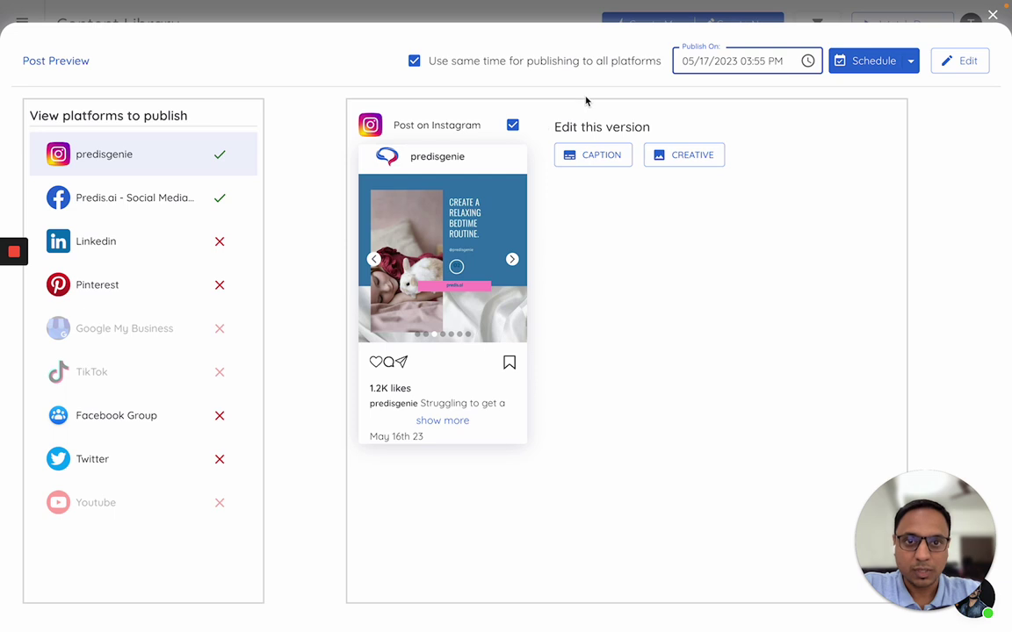
Turn 'Use same time for all platforms' off to view per-version times, then back on
{"action": "left_click_drag", "start_coordinate": [429, 68], "coordinate": [627, 70]}
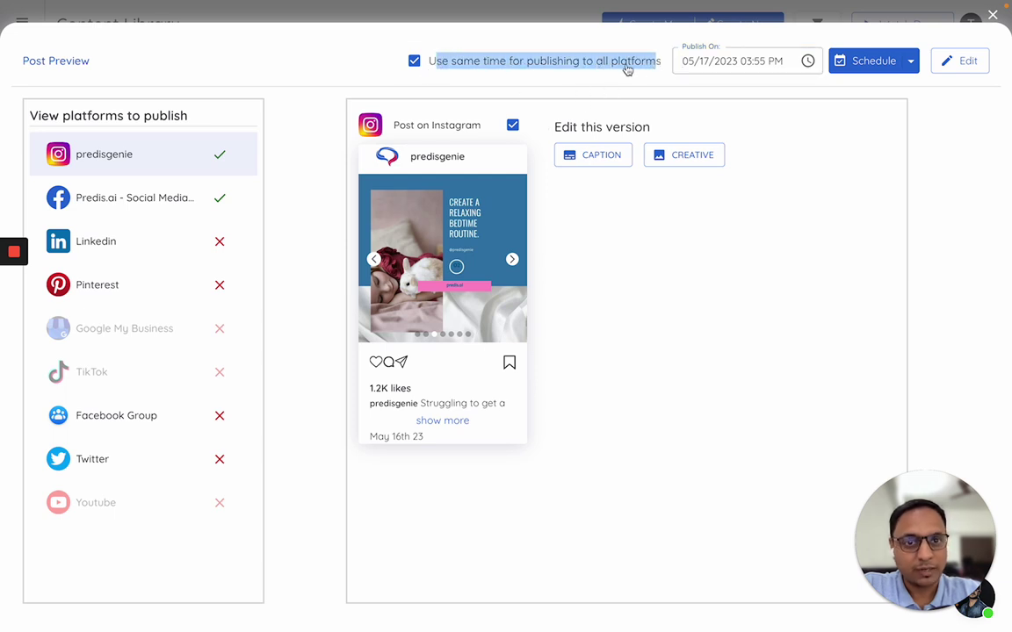
{"action": "left_click", "coordinate": [414, 67]}
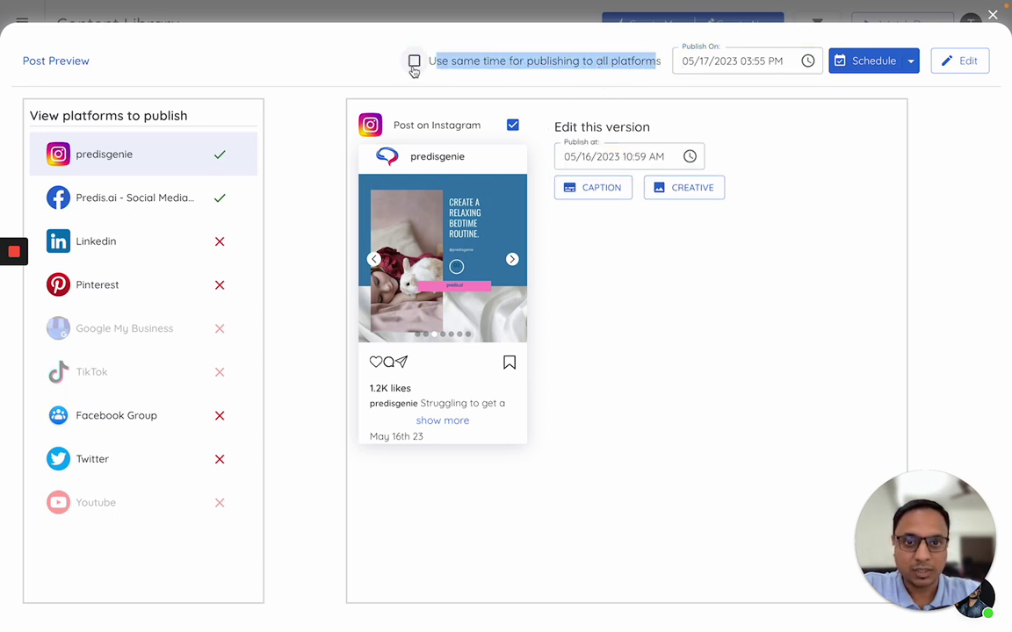
{"action": "left_click", "coordinate": [580, 159]}
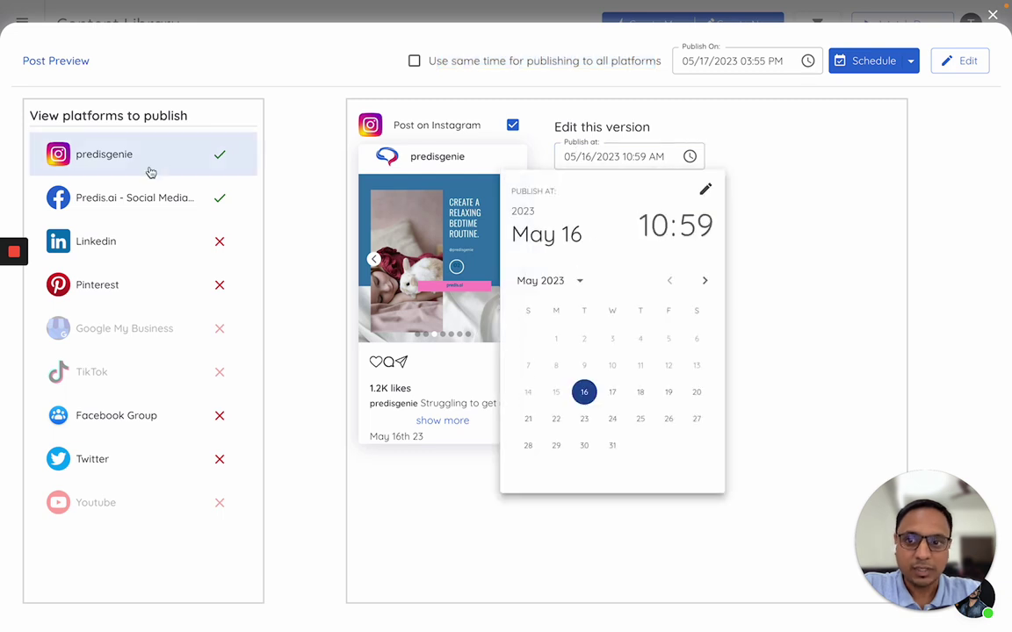
{"action": "left_click", "coordinate": [158, 201]}
{"action": "left_click", "coordinate": [167, 158]}
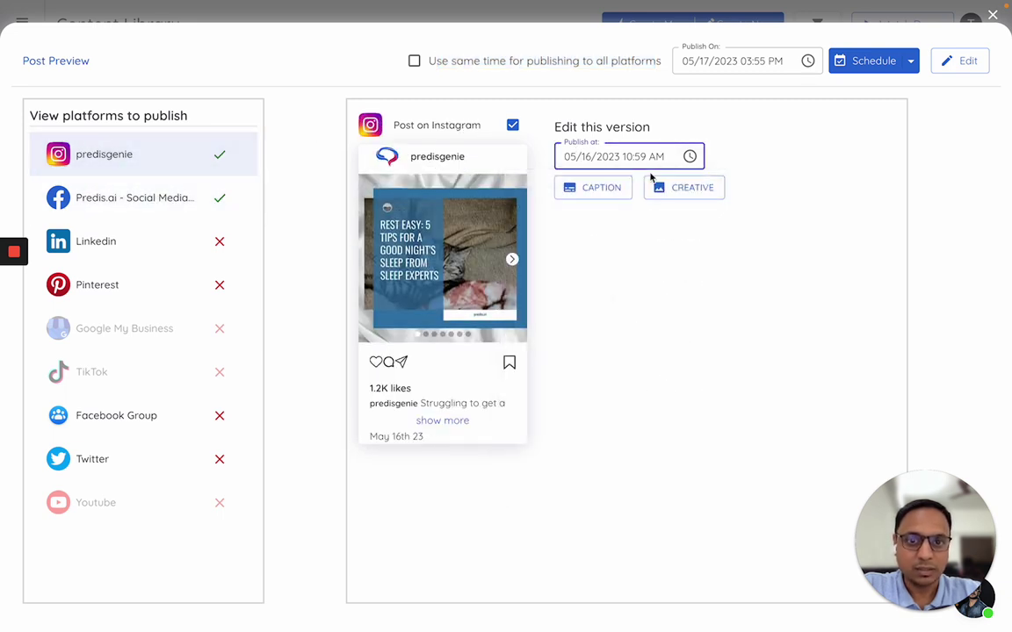
{"action": "left_click", "coordinate": [414, 60]}
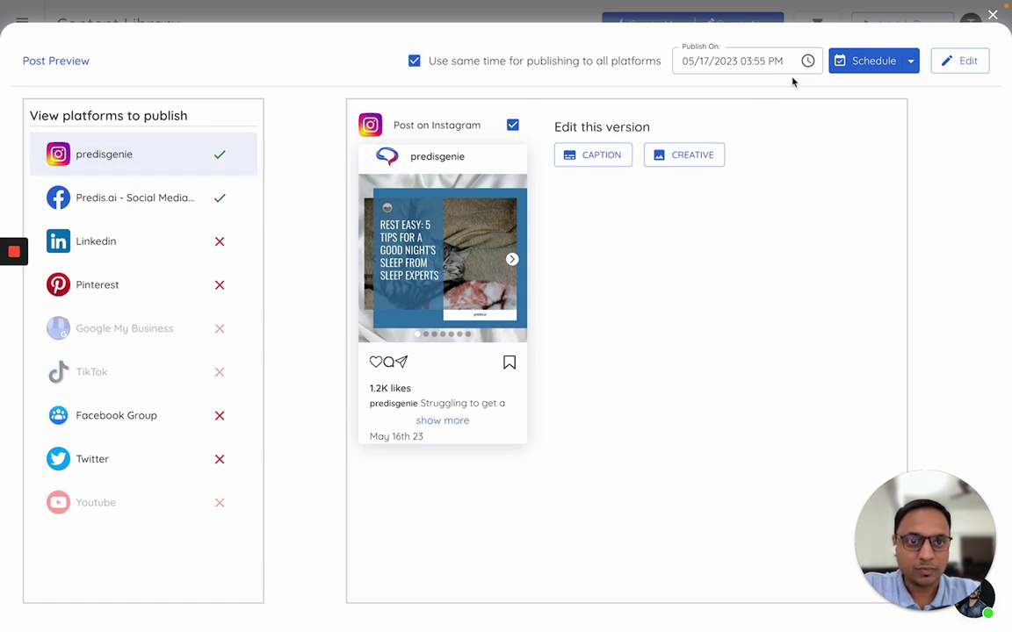
Review the Publish Now and Save as Draft options, then schedule the post for 05/17/2023 03:55 PM
{"action": "left_click", "coordinate": [912, 62]}
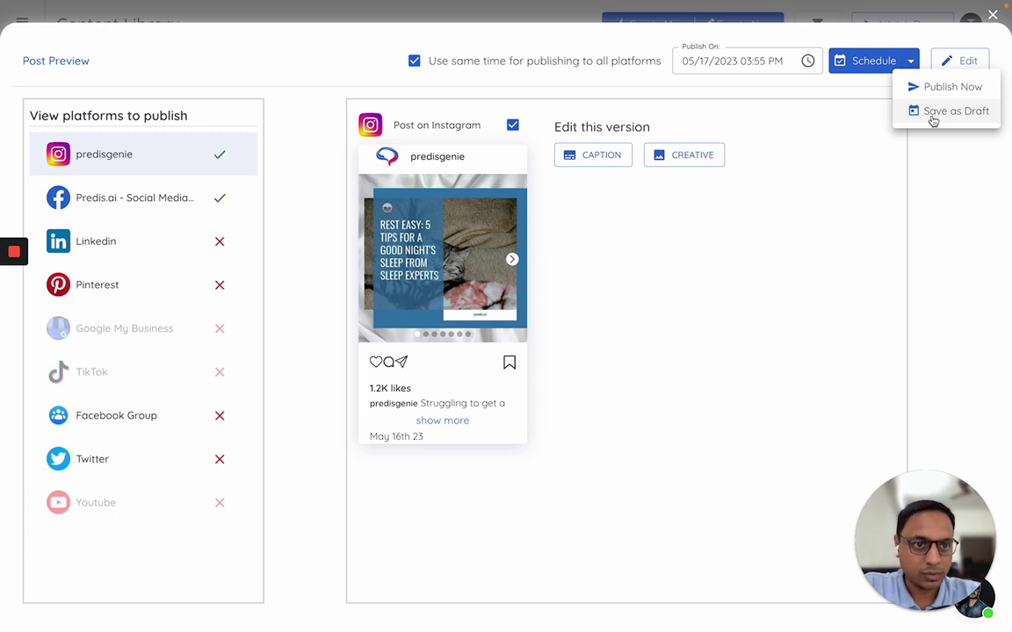
{"action": "left_click", "coordinate": [862, 64]}
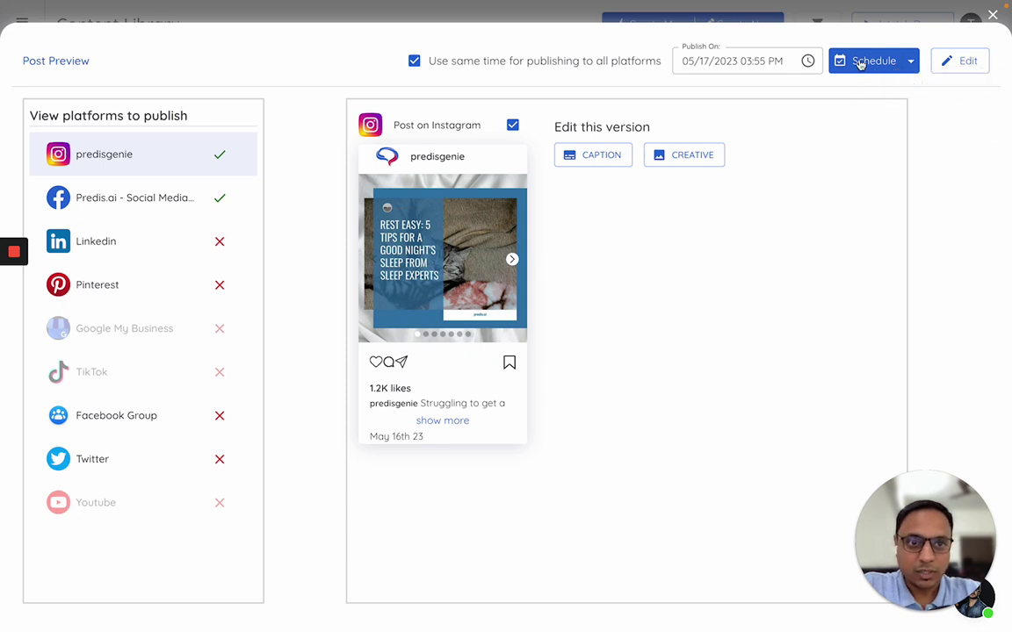
{"action": "left_click", "coordinate": [862, 63]}
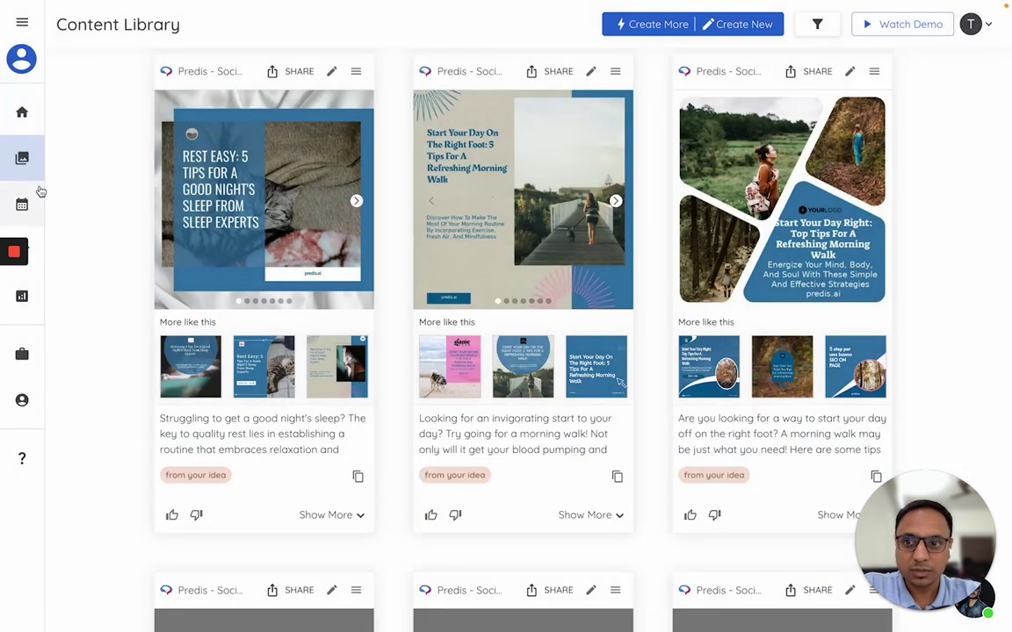
Open the Content Calendar and preview the Wed 5/17 3:55 pm Instagram post card, closing it each time
{"action": "left_click", "coordinate": [13, 210]}
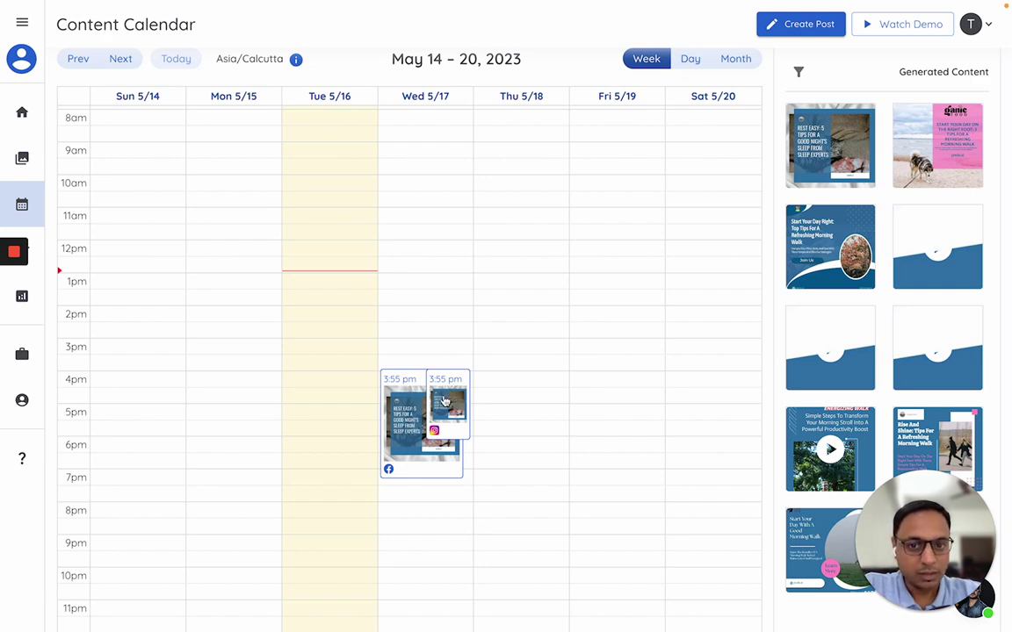
{"action": "left_click", "coordinate": [445, 401]}
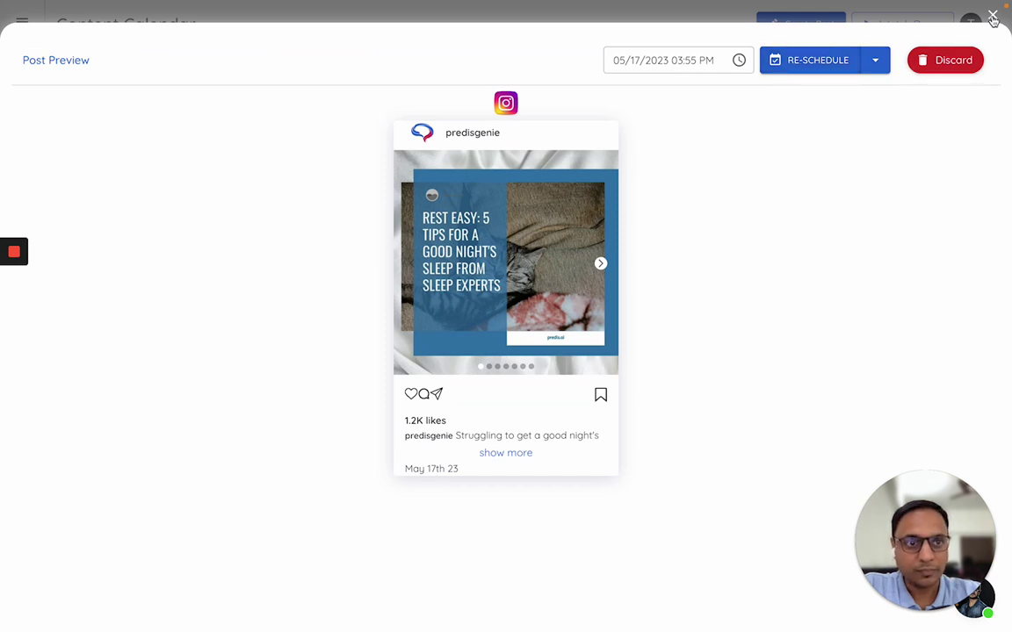
{"action": "left_click", "coordinate": [896, 17]}
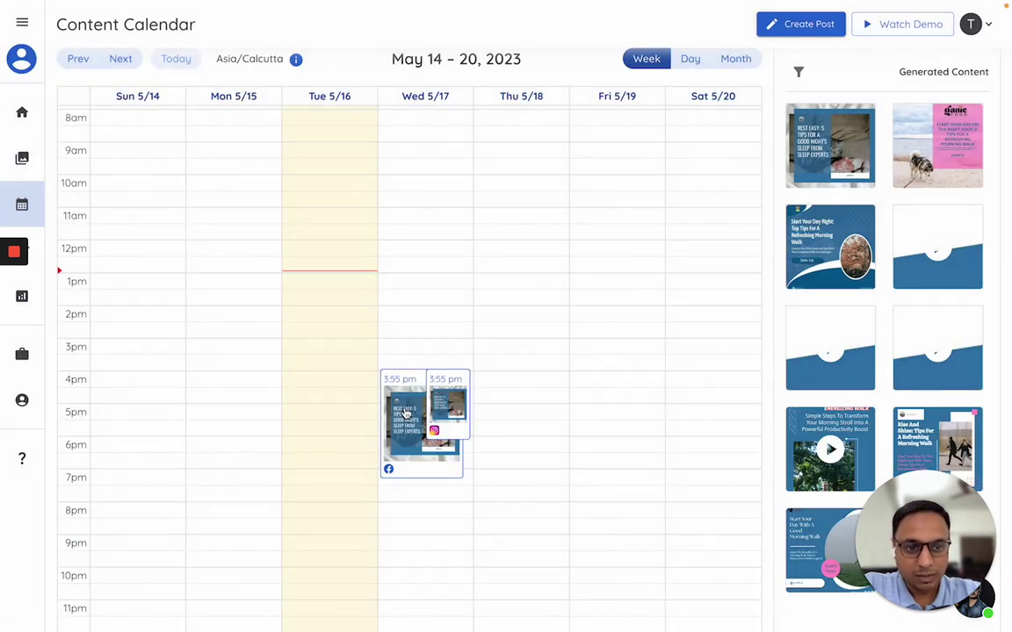
{"action": "left_click", "coordinate": [452, 398]}
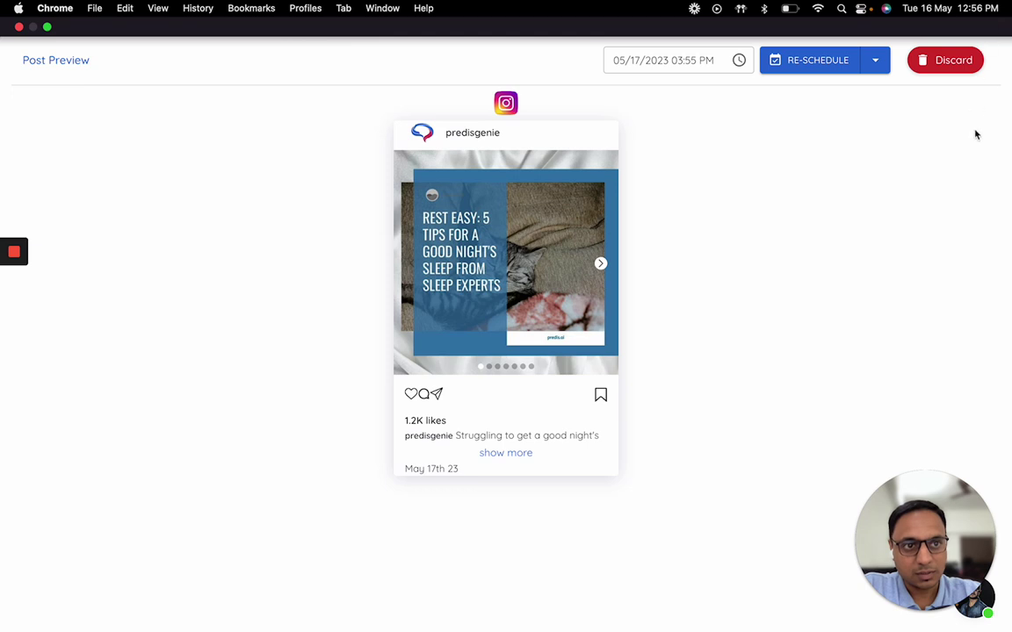
{"action": "left_click", "coordinate": [994, 17]}
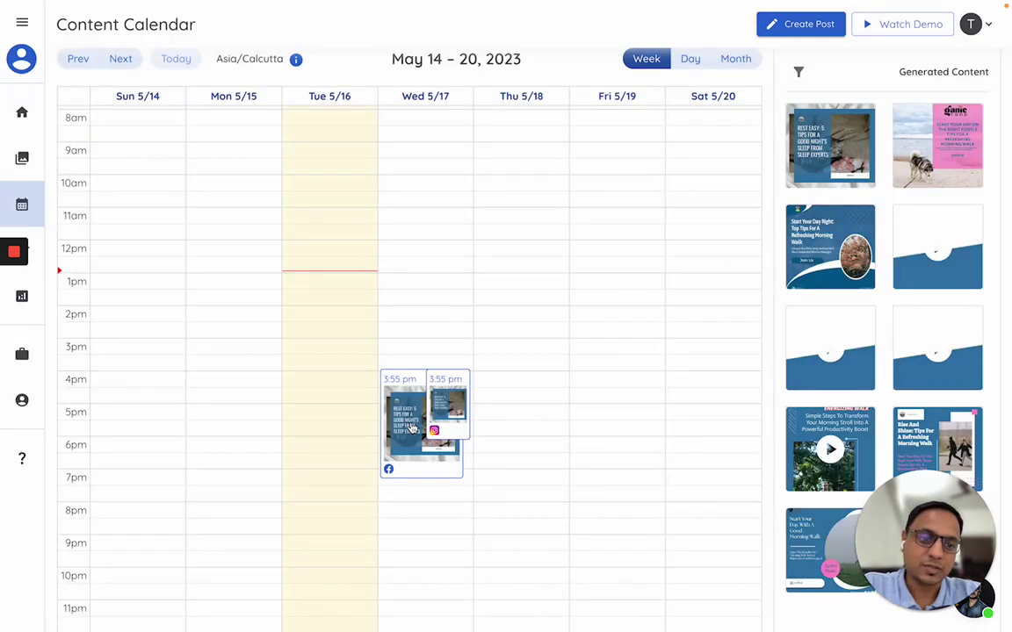